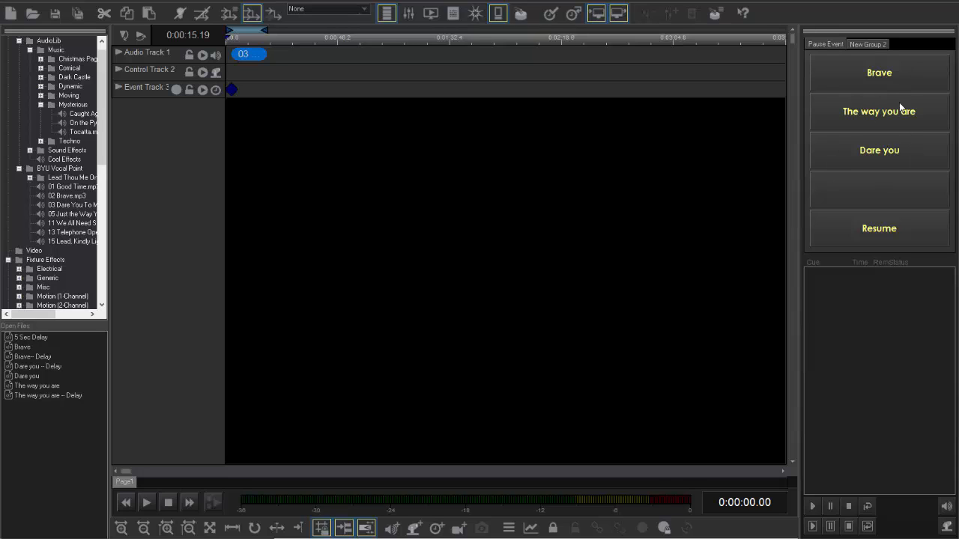
Create a new timeline and place Tocatta.mp3 from the Mysterious music folder on Audio Track 1.
{"action": "left_click", "coordinate": [9, 14]}
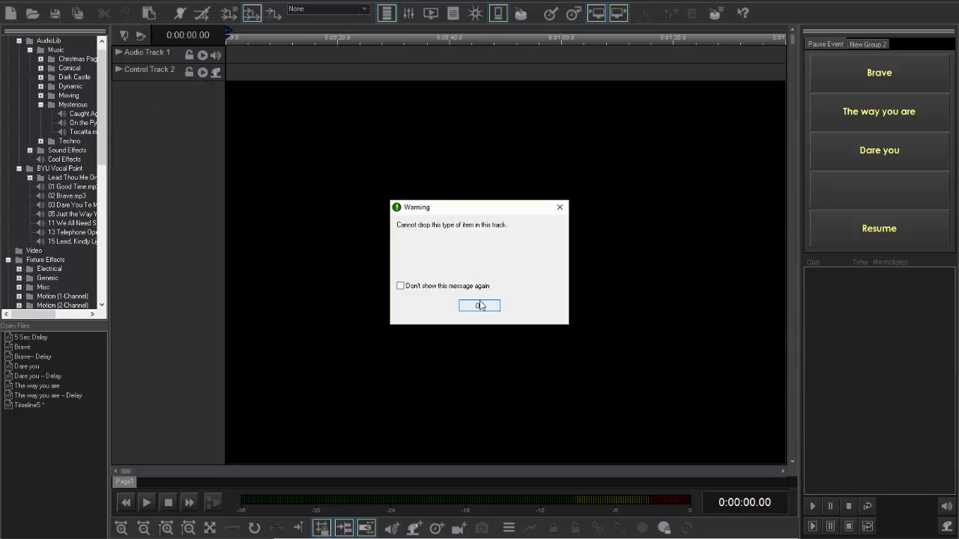
{"action": "left_click", "coordinate": [479, 309]}
{"action": "left_click_drag", "start_coordinate": [78, 118], "coordinate": [242, 53]}
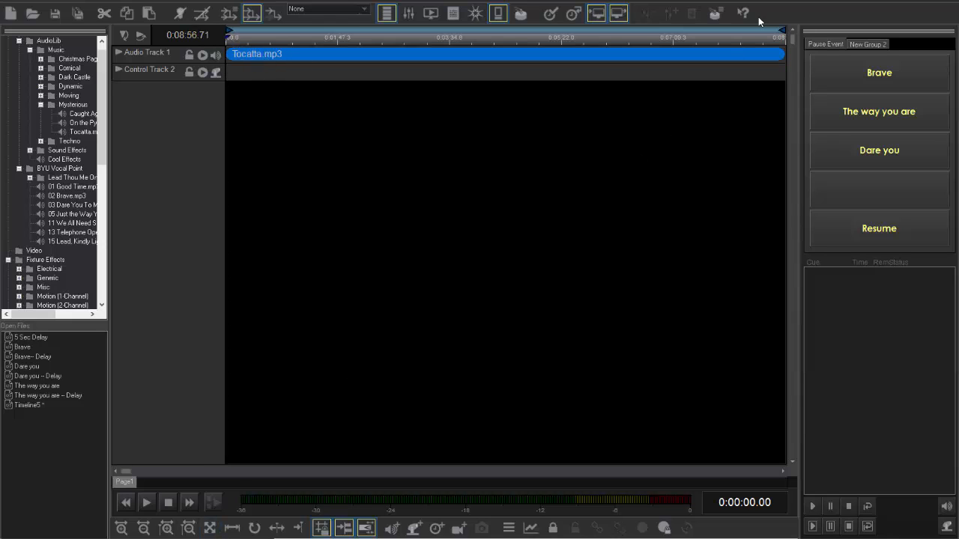
Shorten the Tocatta.mp3 clip to about 5.46 seconds and shift it slightly away from the timeline start.
{"action": "left_click_drag", "start_coordinate": [783, 58], "coordinate": [229, 57]}
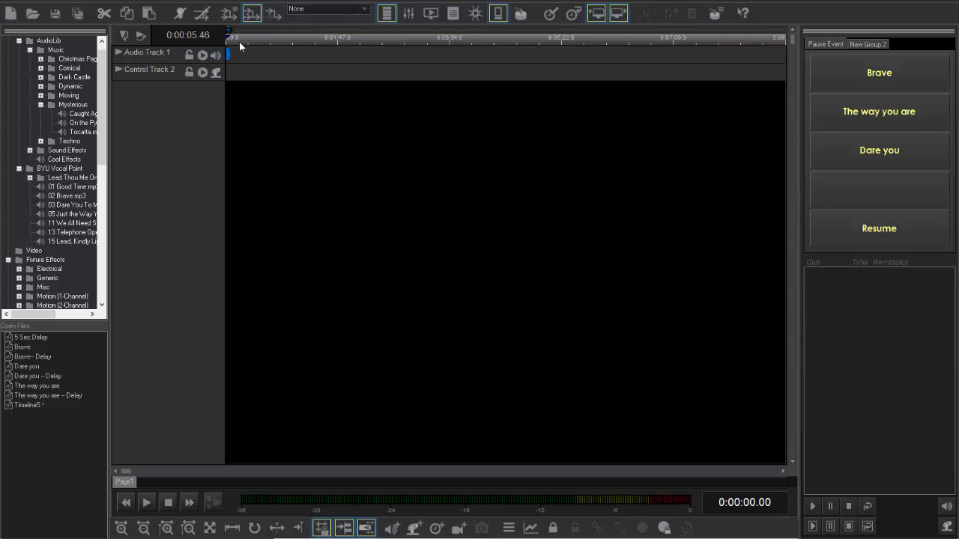
{"action": "left_click", "coordinate": [123, 529]}
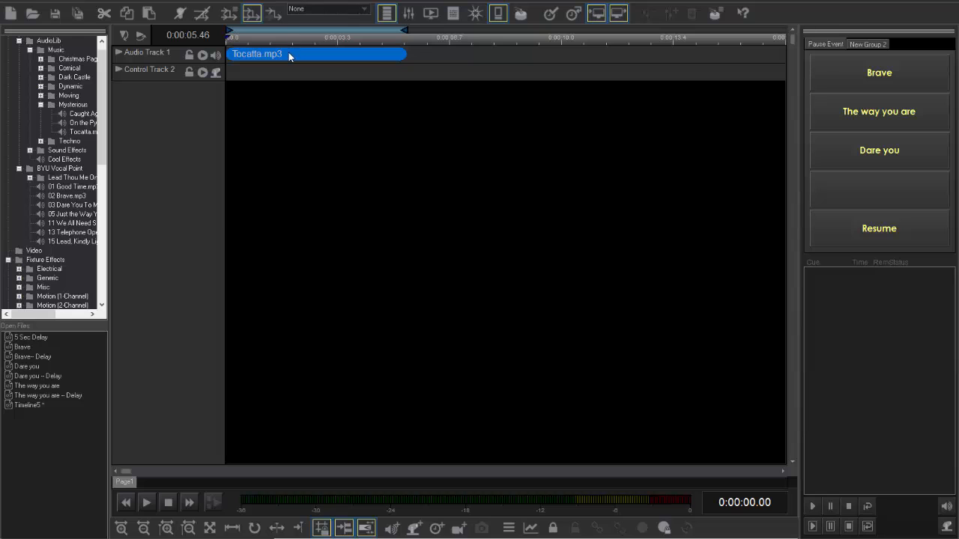
{"action": "left_click_drag", "start_coordinate": [289, 56], "coordinate": [297, 54]}
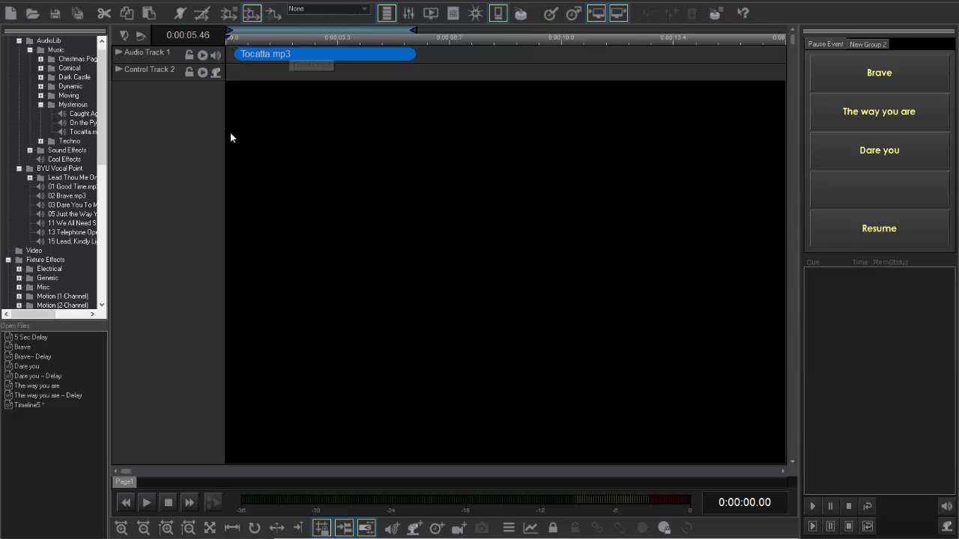
Add an event track to the timeline and place a Cue List Command event at its start.
{"action": "scroll", "coordinate": [38, 229], "scroll_direction": "down", "scroll_amount": 6}
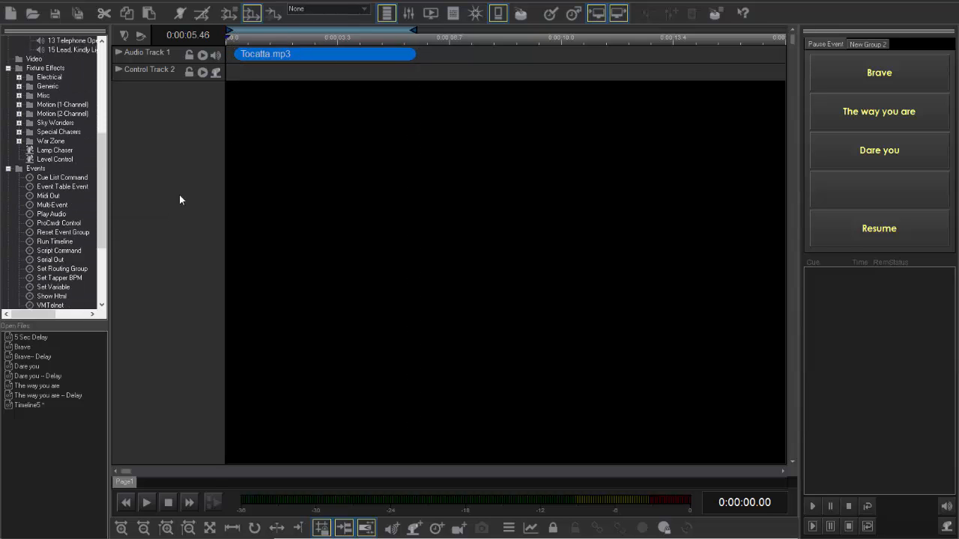
{"action": "left_click", "coordinate": [438, 529]}
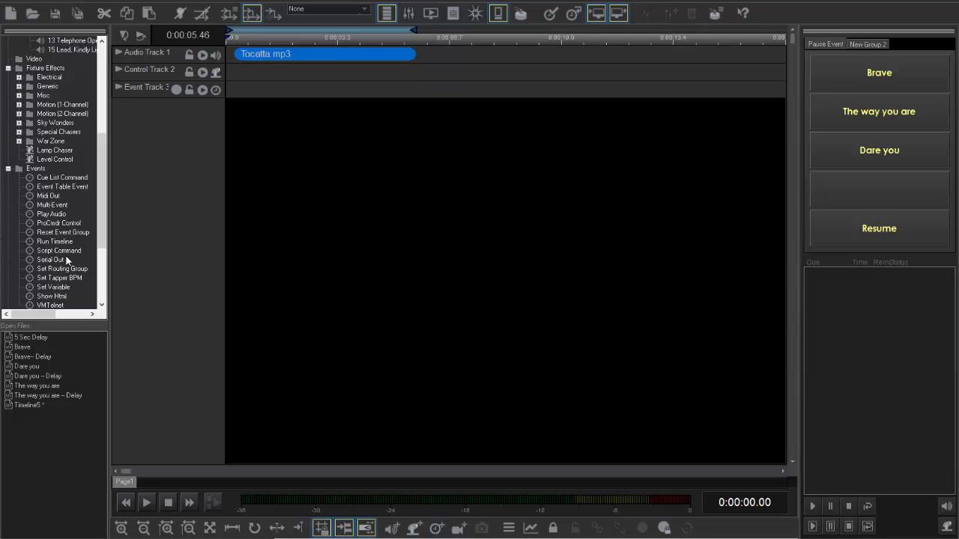
{"action": "scroll", "coordinate": [70, 223], "scroll_direction": "down", "scroll_amount": 1}
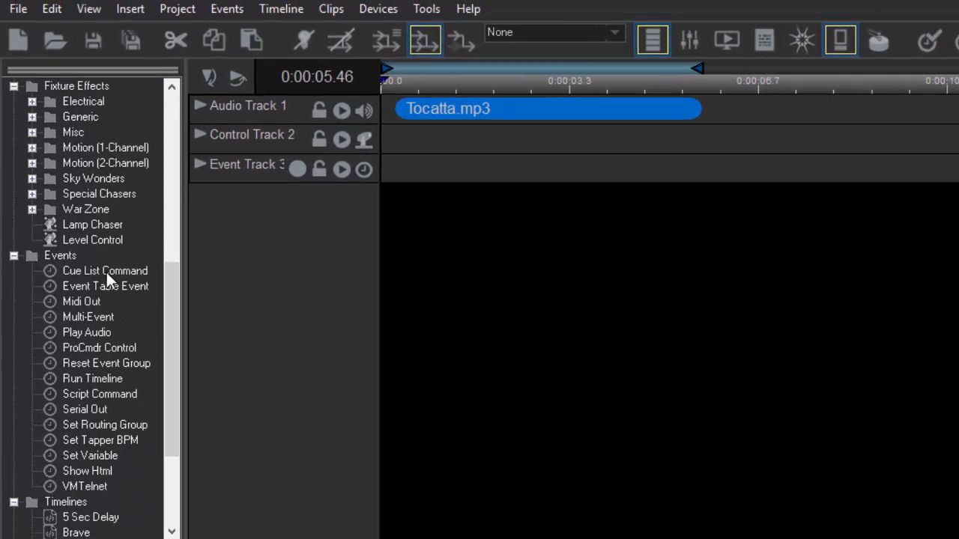
{"action": "left_click", "coordinate": [106, 270]}
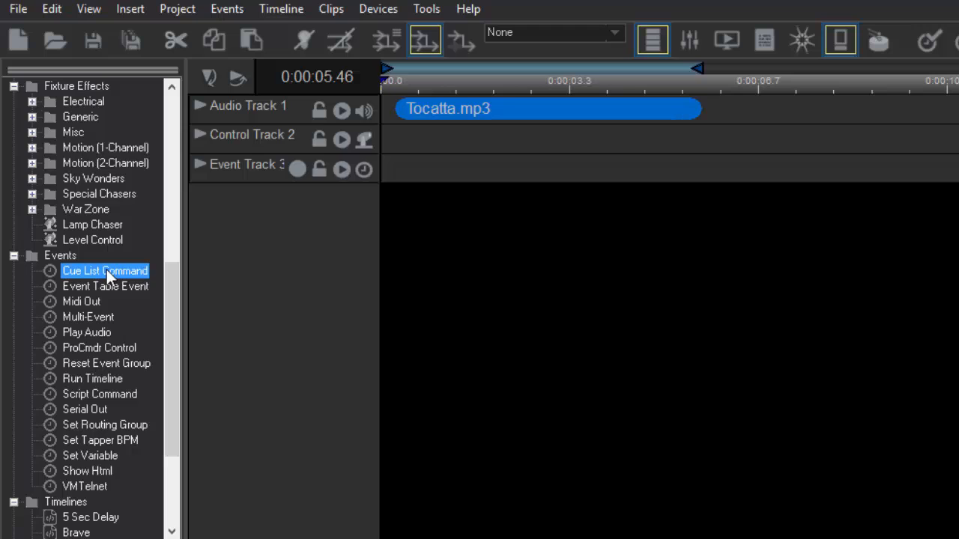
{"action": "left_click_drag", "start_coordinate": [107, 270], "coordinate": [387, 172]}
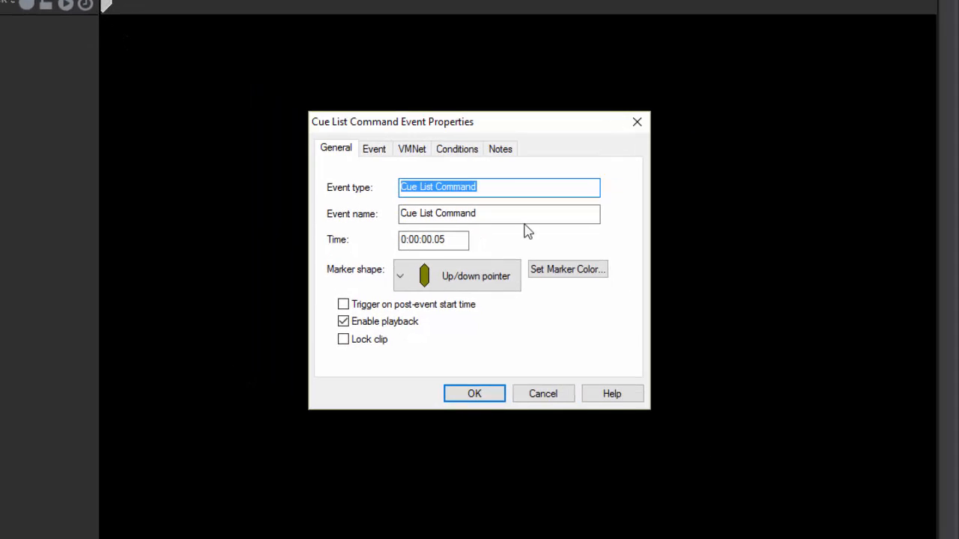
Set the new event's cue list command to Pause this Timeline.
{"action": "left_click", "coordinate": [380, 156]}
{"action": "left_click", "coordinate": [423, 194]}
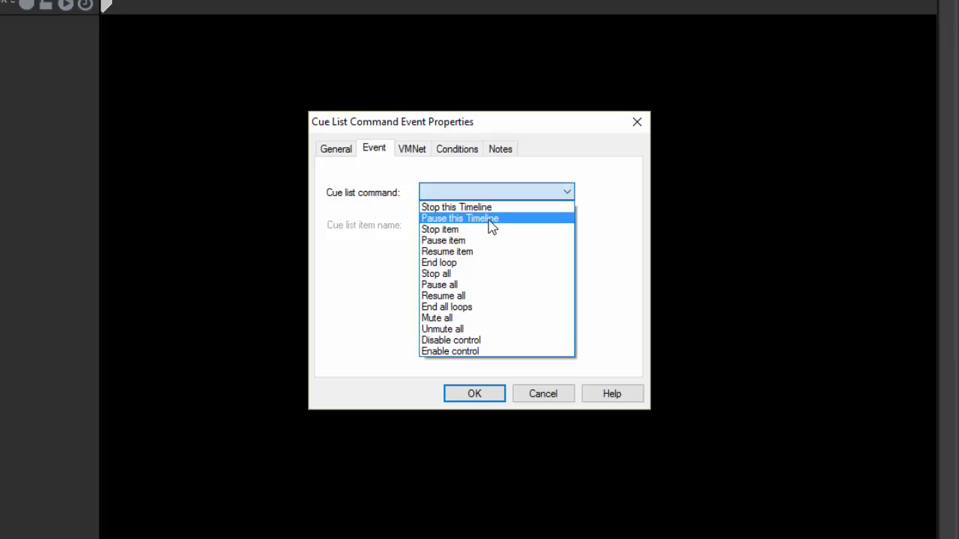
{"action": "left_click", "coordinate": [475, 221]}
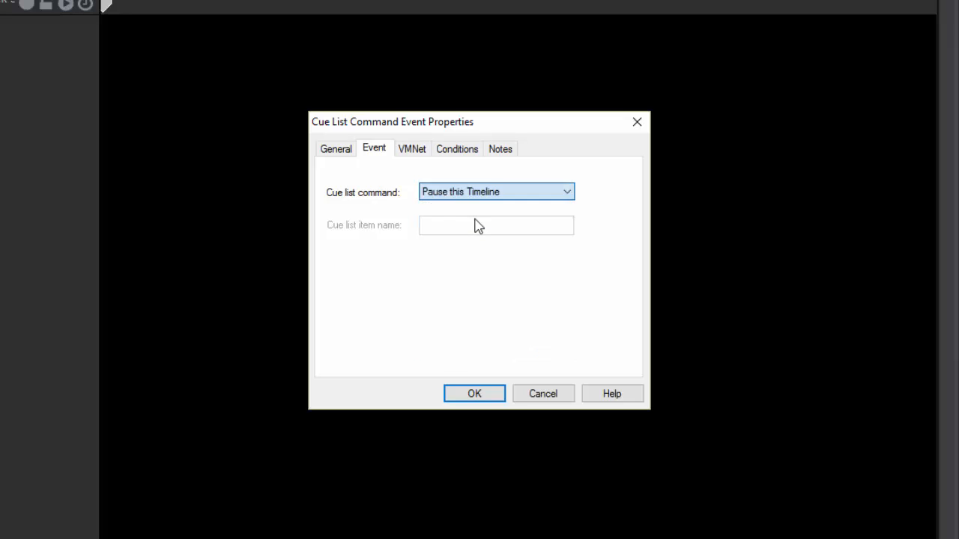
{"action": "left_click", "coordinate": [474, 393]}
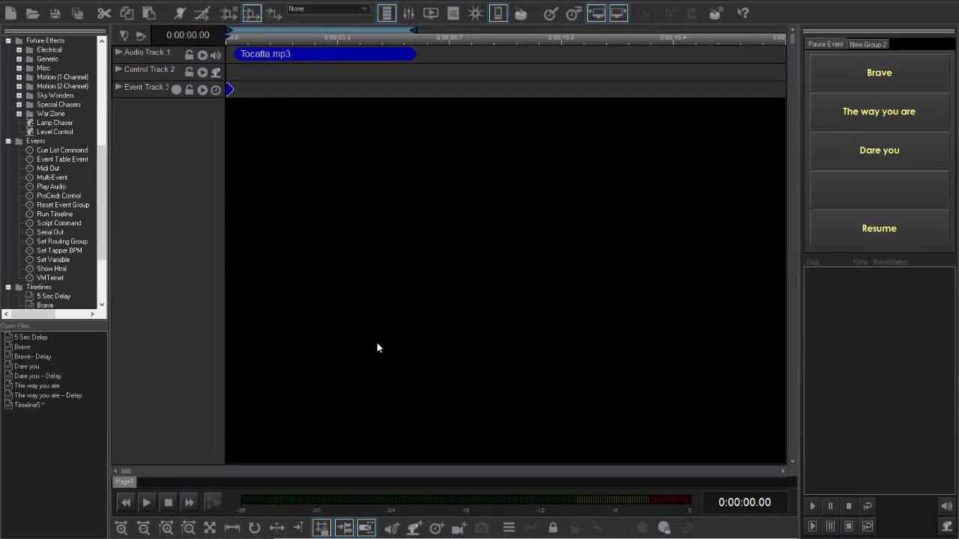
Move the Tocatta.mp3 clip back so it starts at about 0:00:00.05, aligned with the pause event.
{"action": "left_click", "coordinate": [292, 58]}
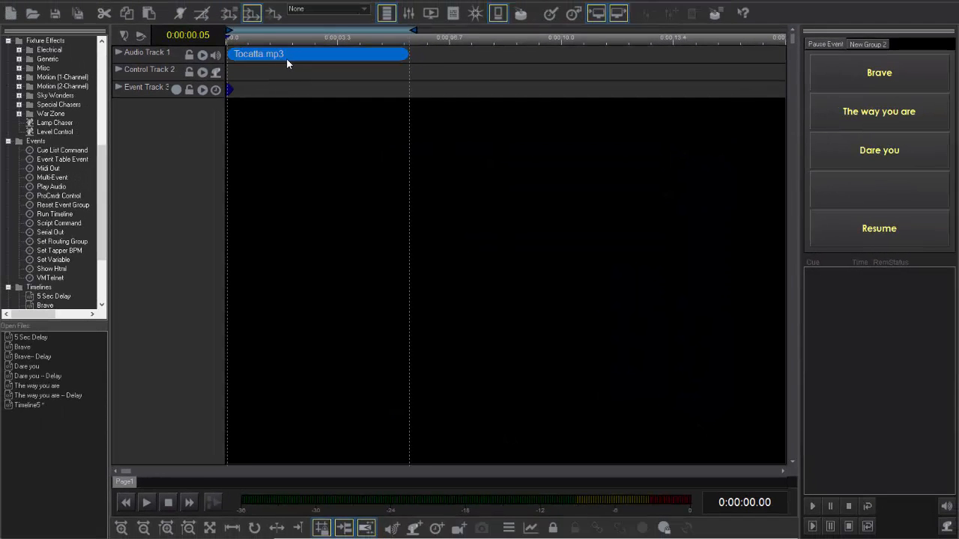
{"action": "left_click_drag", "start_coordinate": [290, 58], "coordinate": [284, 57]}
Save the timeline as "Tocatta -- pause" and remove Timeline5 from the project.
{"action": "left_click", "coordinate": [56, 13]}
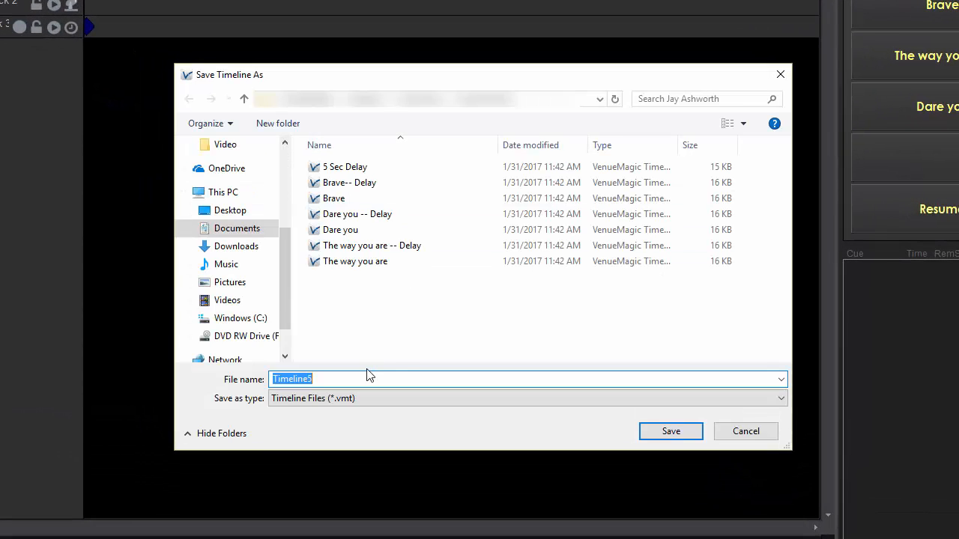
{"action": "type", "text": "Tocatta -- pause"}
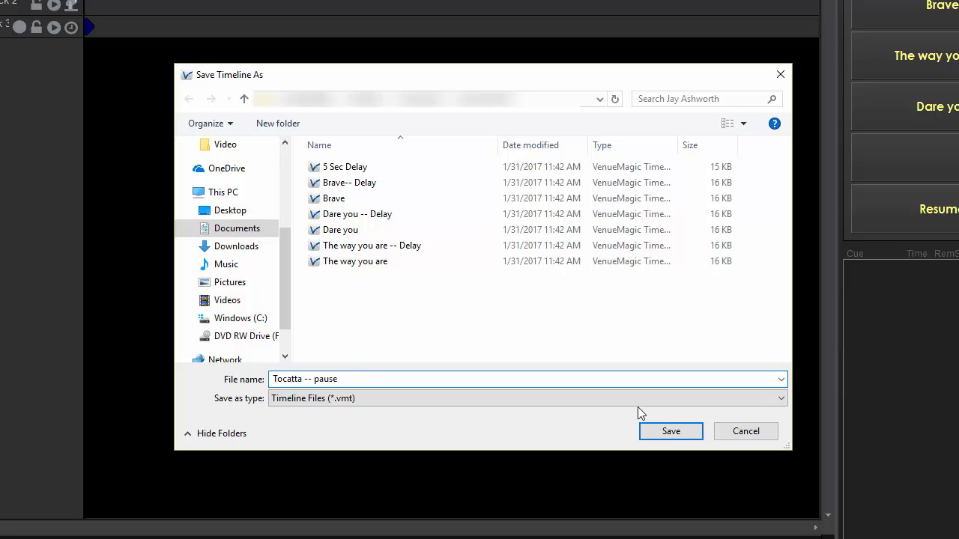
{"action": "key", "text": "Return"}
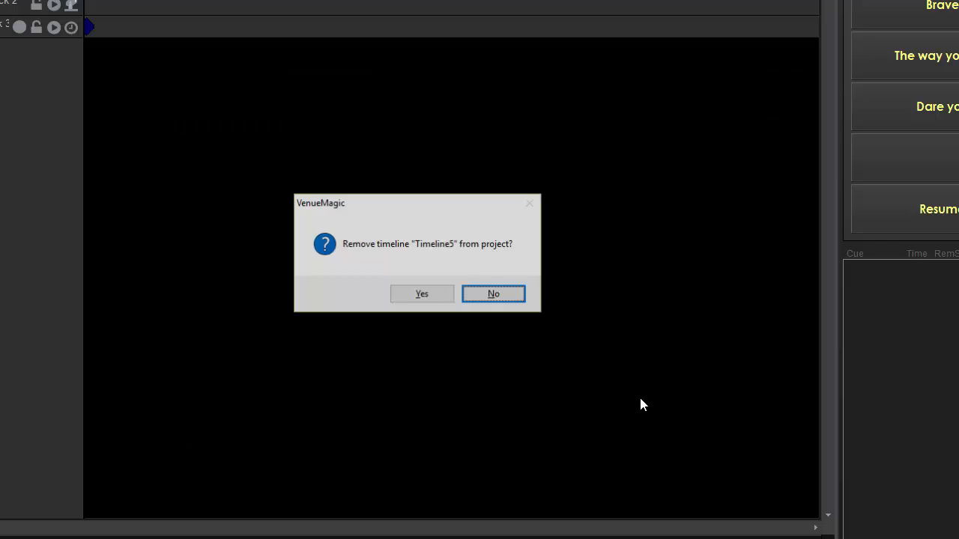
{"action": "left_click", "coordinate": [422, 295]}
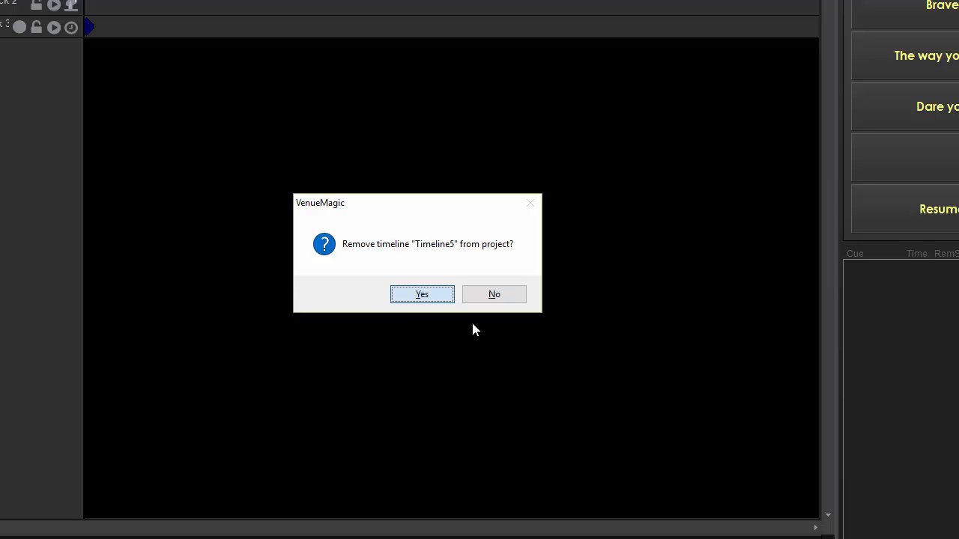
Assign the "Tocatta -- pause" timeline to the blank cue button above Resume.
{"action": "right_click", "coordinate": [906, 193]}
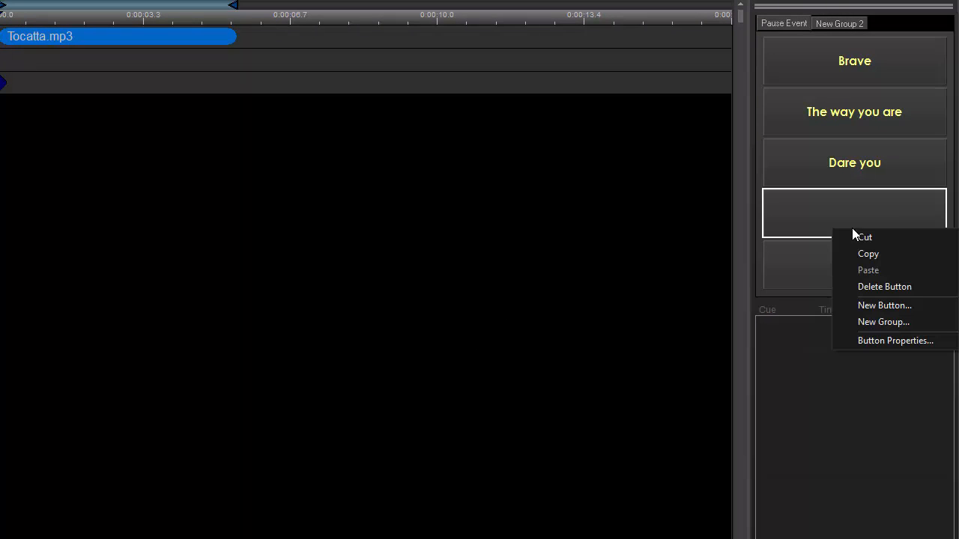
{"action": "left_click", "coordinate": [895, 340]}
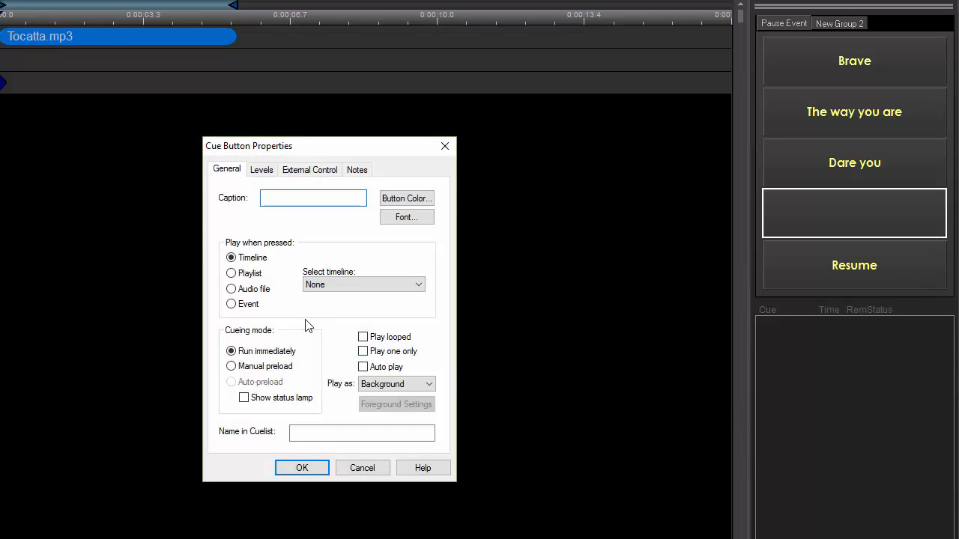
{"action": "left_click", "coordinate": [315, 287]}
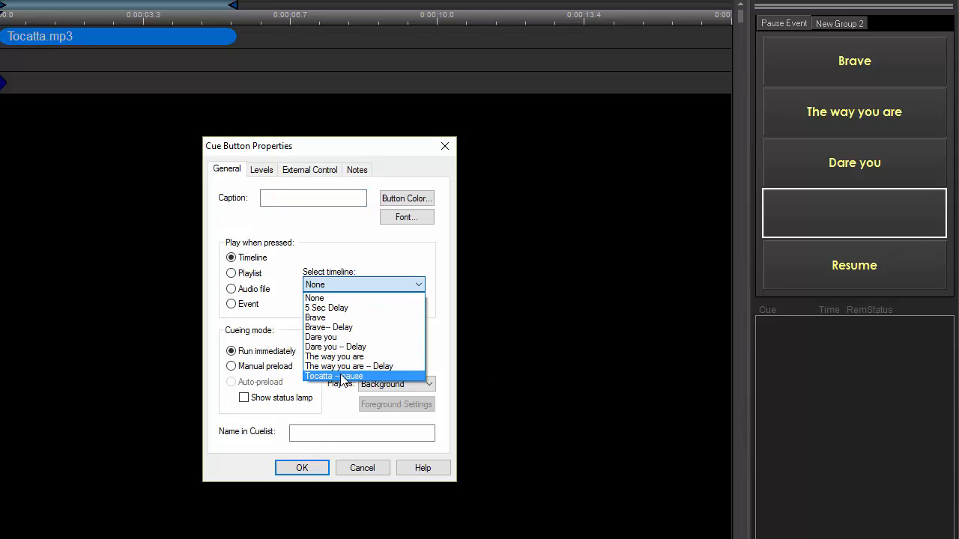
{"action": "left_click", "coordinate": [341, 380]}
Set the blank cue button to play as Foreground 1 with the Queue for later playback behavior.
{"action": "left_click", "coordinate": [427, 384]}
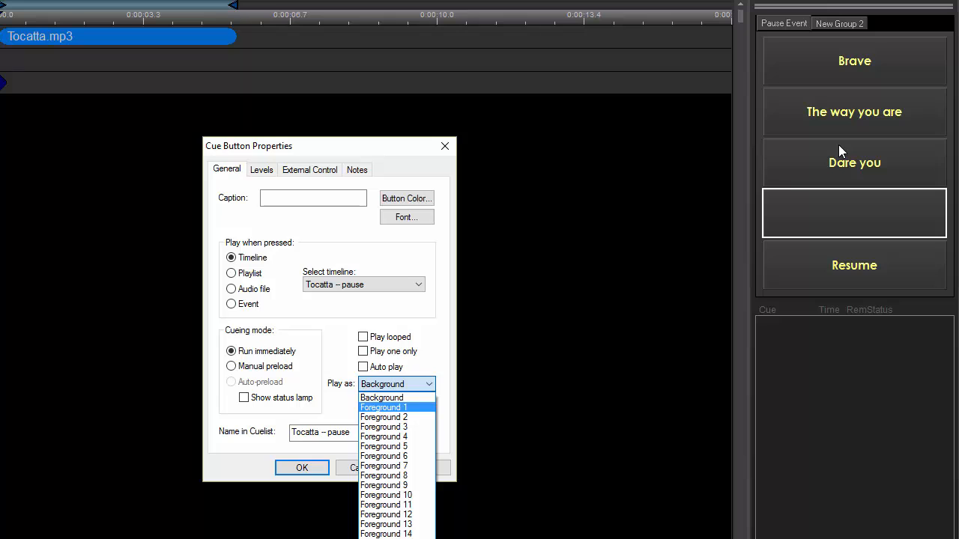
{"action": "left_click", "coordinate": [388, 409]}
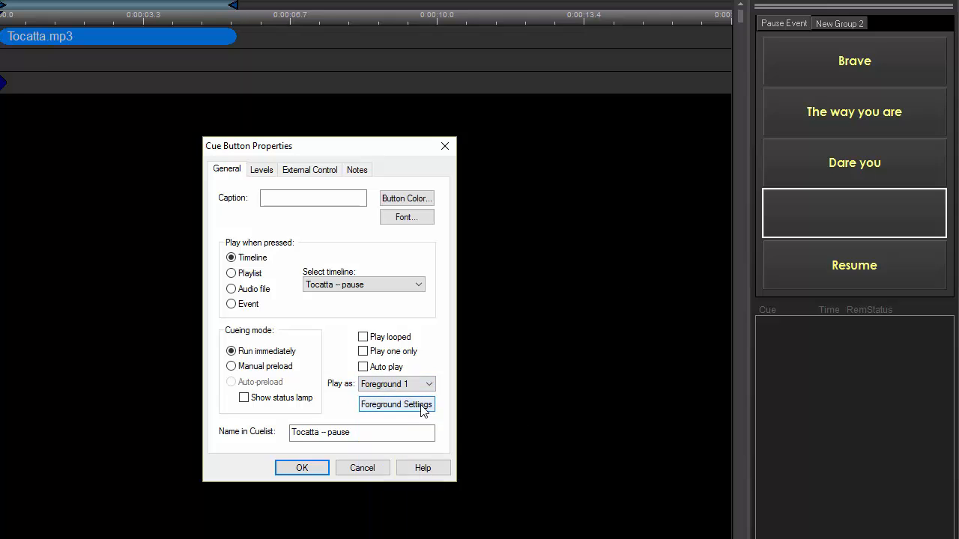
{"action": "left_click", "coordinate": [424, 409]}
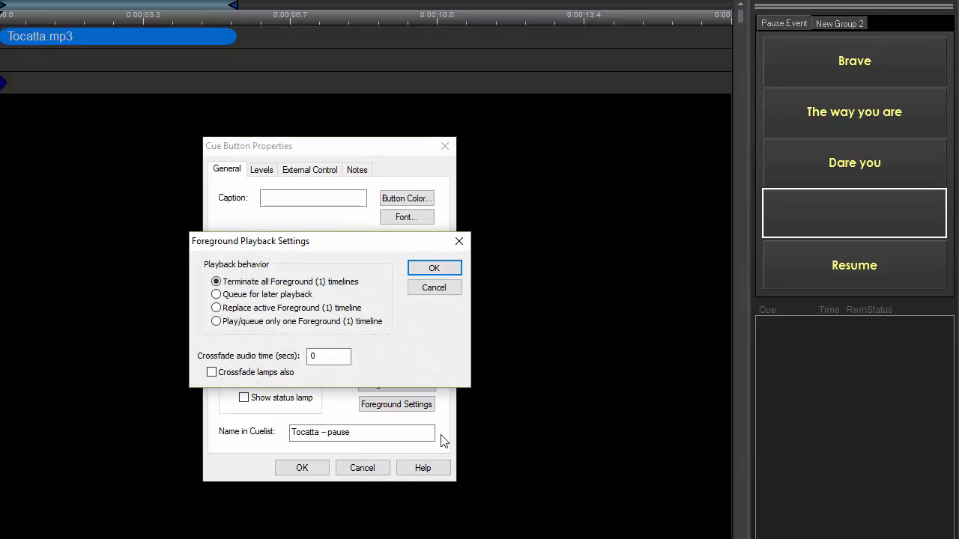
{"action": "left_click", "coordinate": [269, 295]}
{"action": "left_click", "coordinate": [434, 268]}
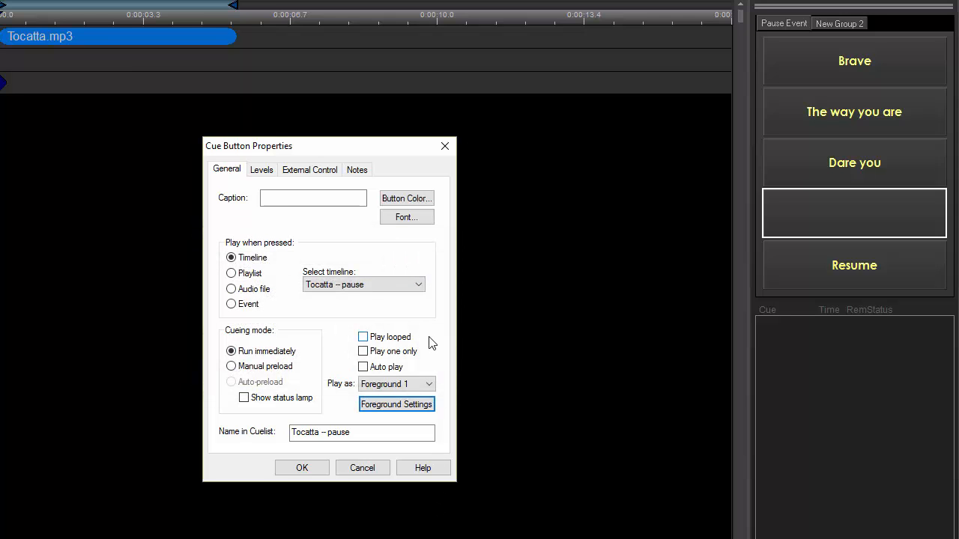
{"action": "left_click", "coordinate": [307, 469]}
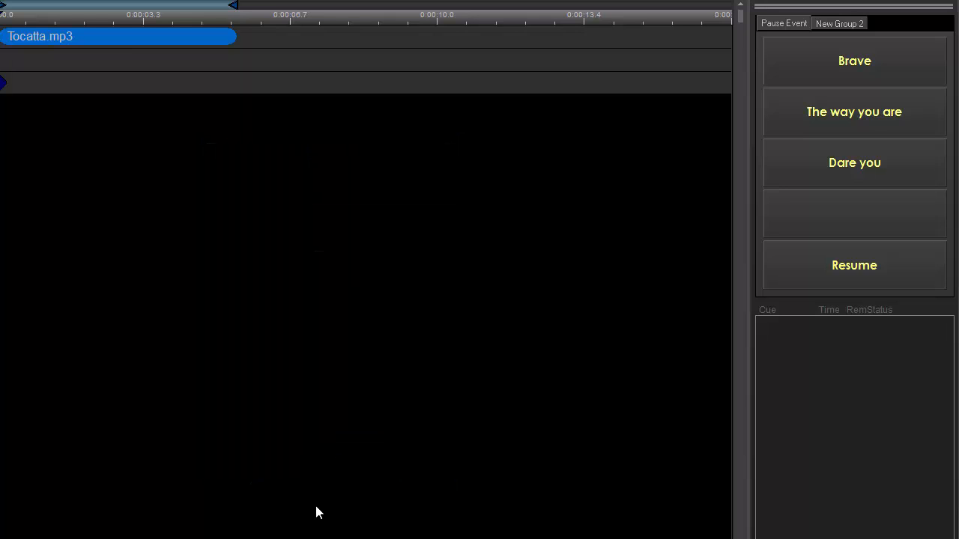
Caption the blank cue button "Tocatta".
{"action": "right_click", "coordinate": [867, 201]}
{"action": "left_click", "coordinate": [877, 313]}
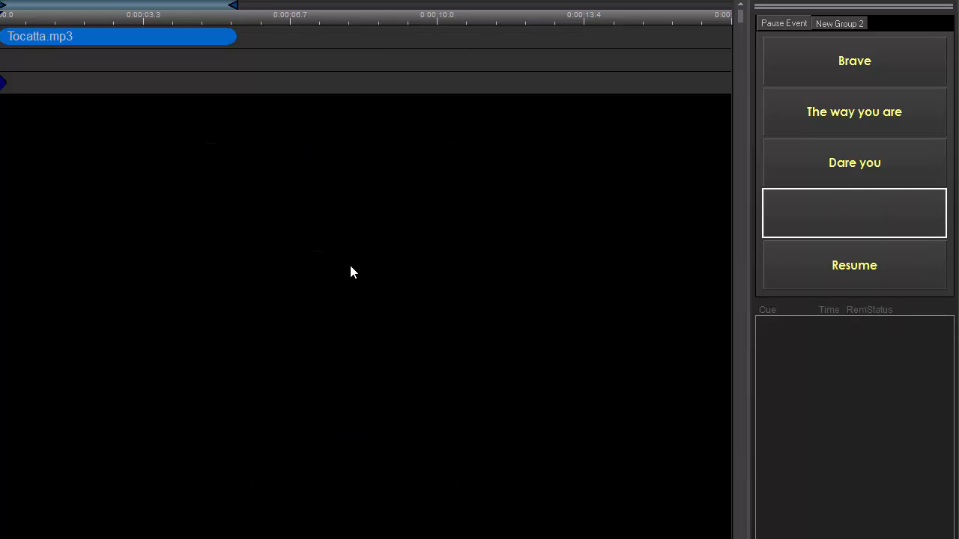
{"action": "type", "text": "T"}
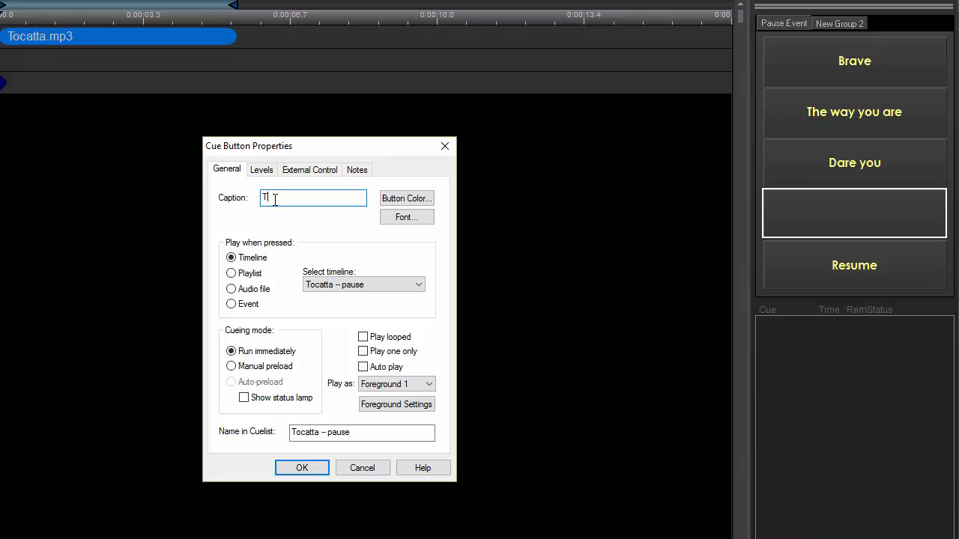
{"action": "type", "text": "ocatta"}
{"action": "key", "text": "Return"}
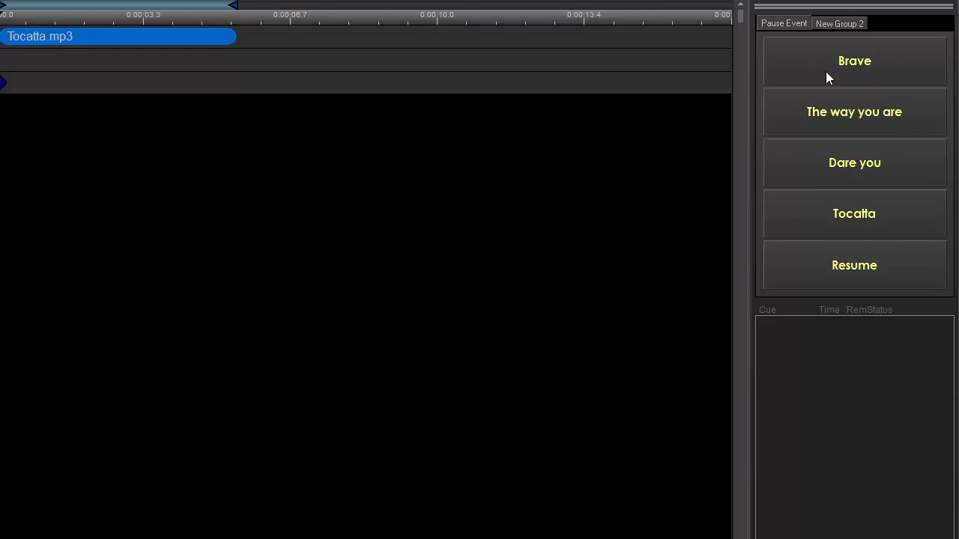
Set the Resume cue button to run a Cue List Command event.
{"action": "right_click", "coordinate": [879, 252]}
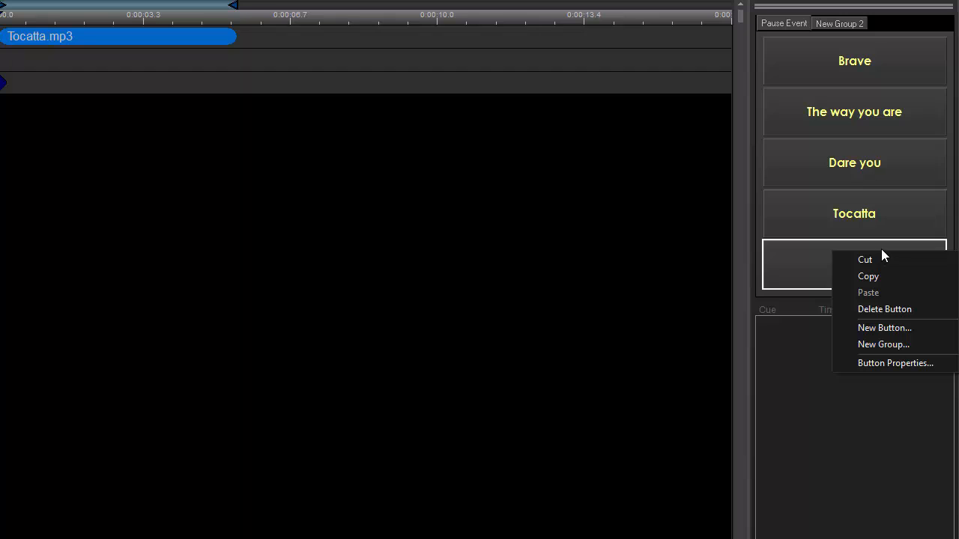
{"action": "left_click", "coordinate": [880, 363]}
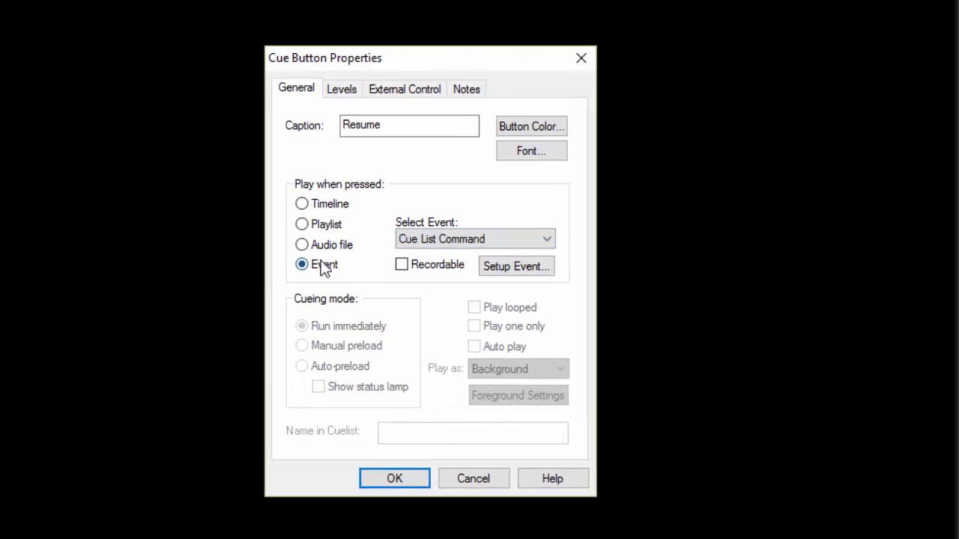
{"action": "left_click", "coordinate": [473, 239]}
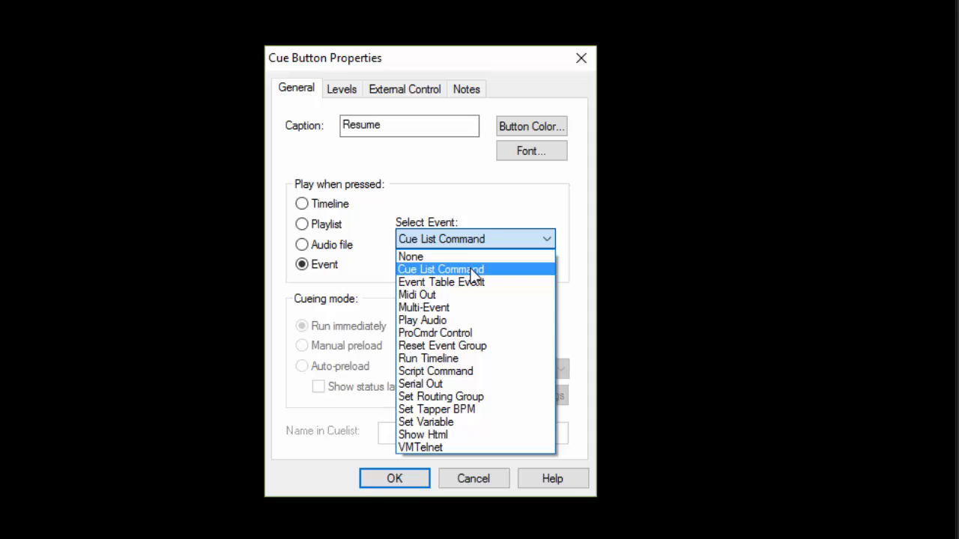
{"action": "left_click", "coordinate": [472, 269]}
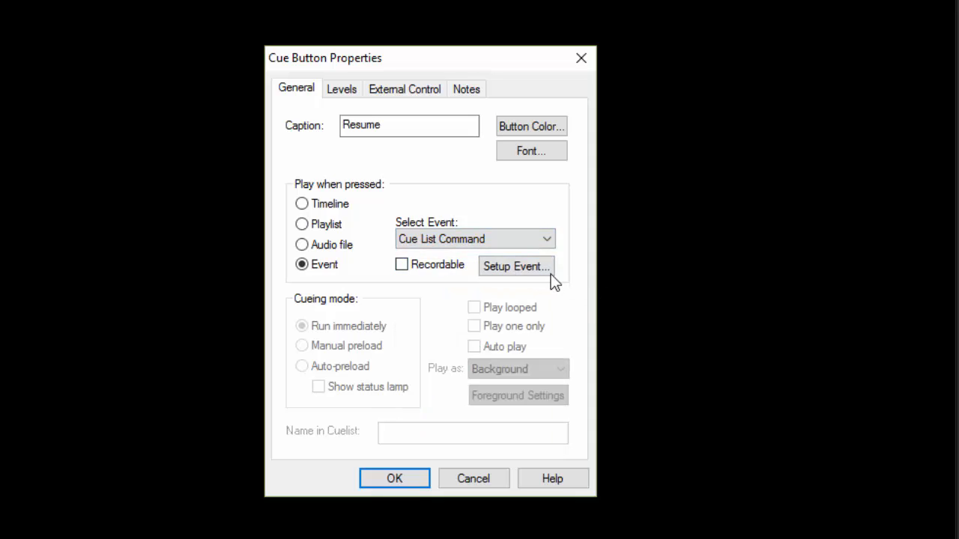
Set the Resume button's cue list command to Resume all and check its external control options before accepting the properties.
{"action": "left_click", "coordinate": [542, 271]}
{"action": "left_click", "coordinate": [399, 193]}
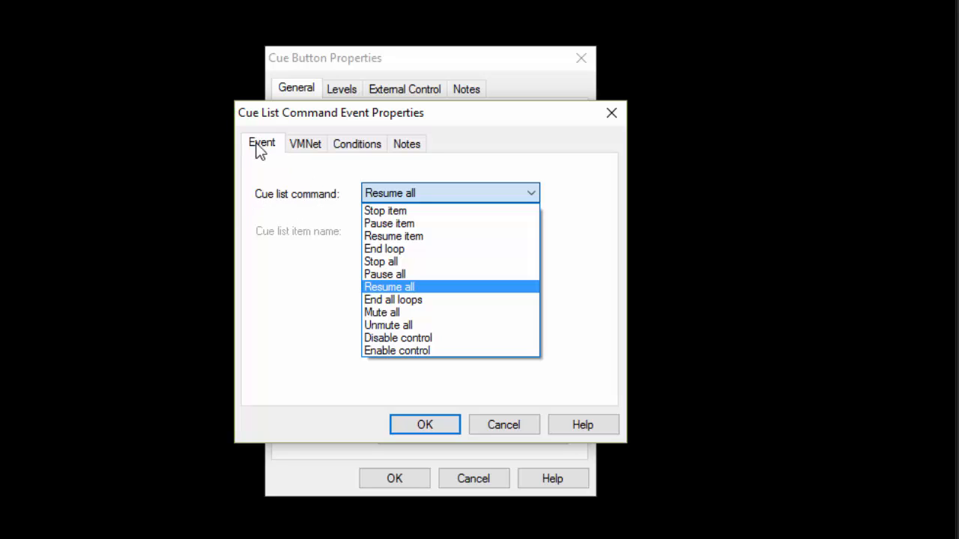
{"action": "left_click", "coordinate": [385, 288]}
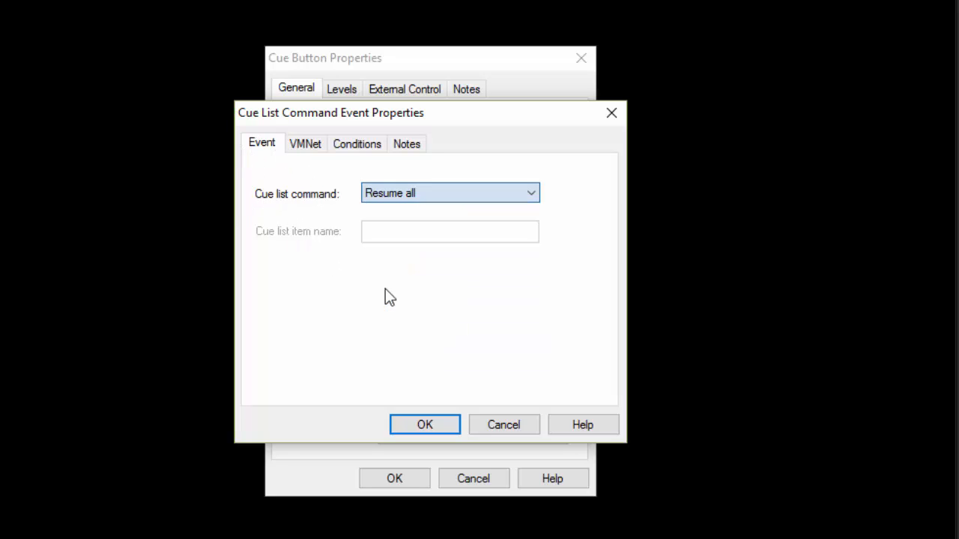
{"action": "left_click", "coordinate": [397, 421]}
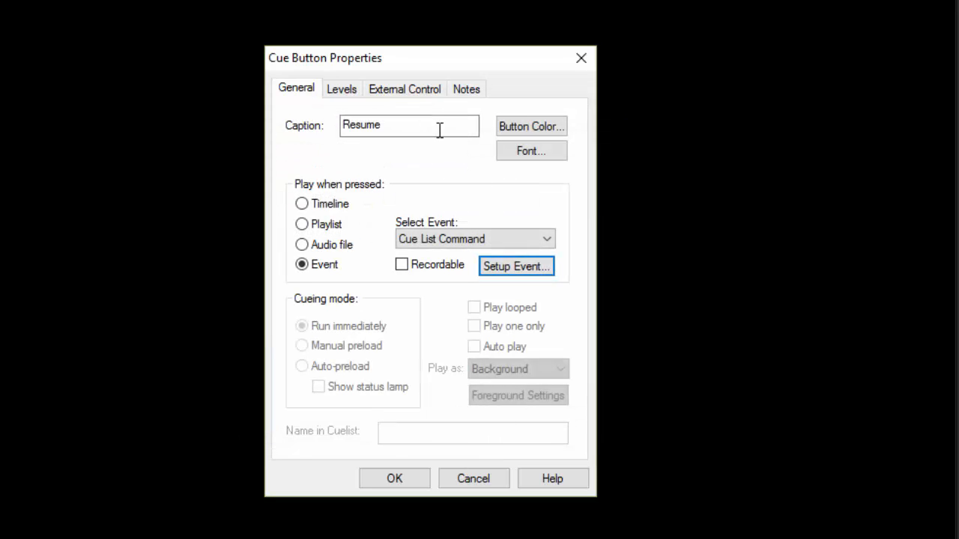
{"action": "left_click", "coordinate": [405, 89]}
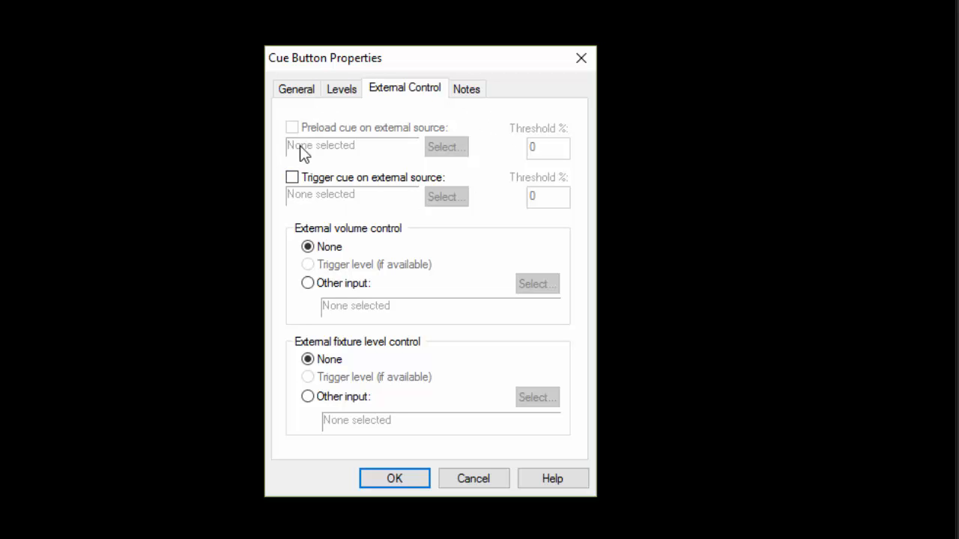
{"action": "left_click", "coordinate": [392, 478]}
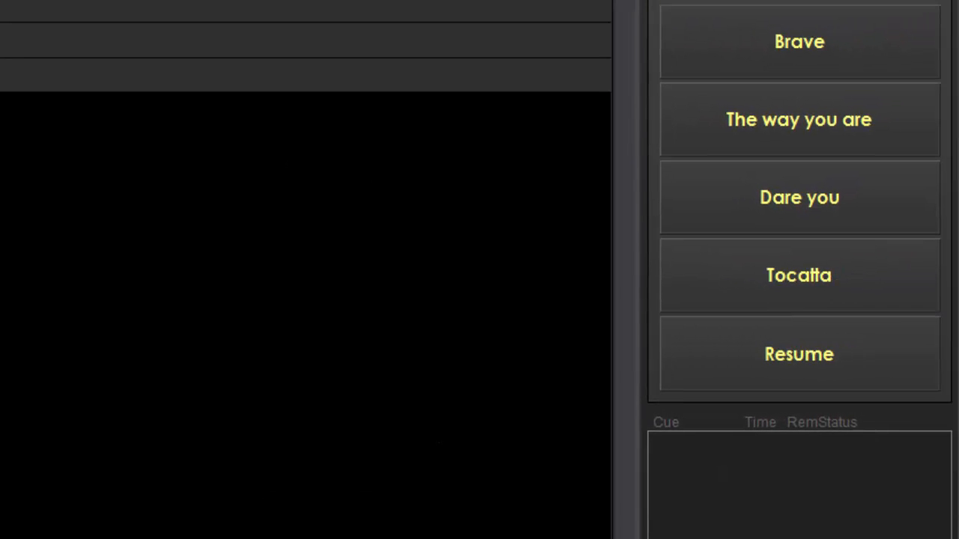
Queue Tocatta, The way you are, Brave and Dare you in that order, and resume the paused cues twice with the Resume cue.
{"action": "left_click", "coordinate": [840, 277]}
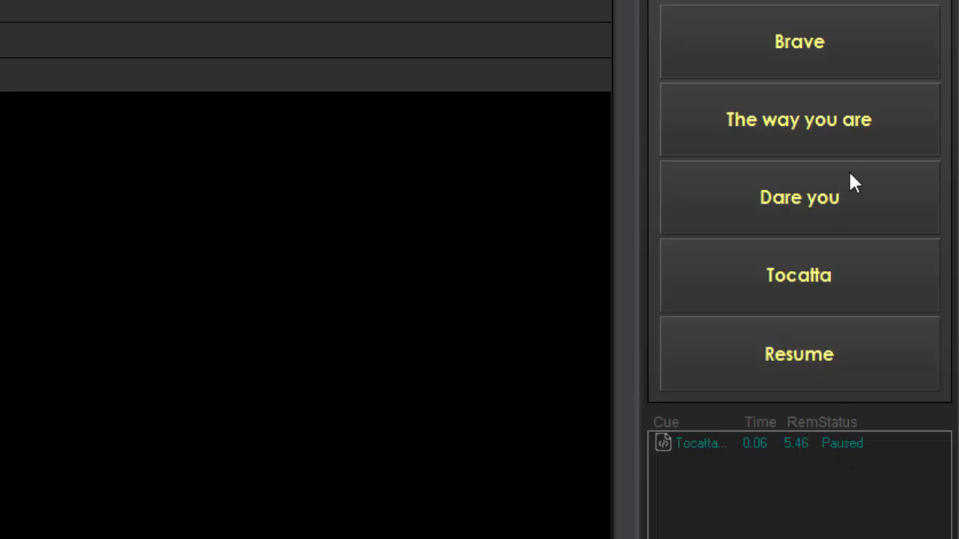
{"action": "left_click", "coordinate": [861, 122]}
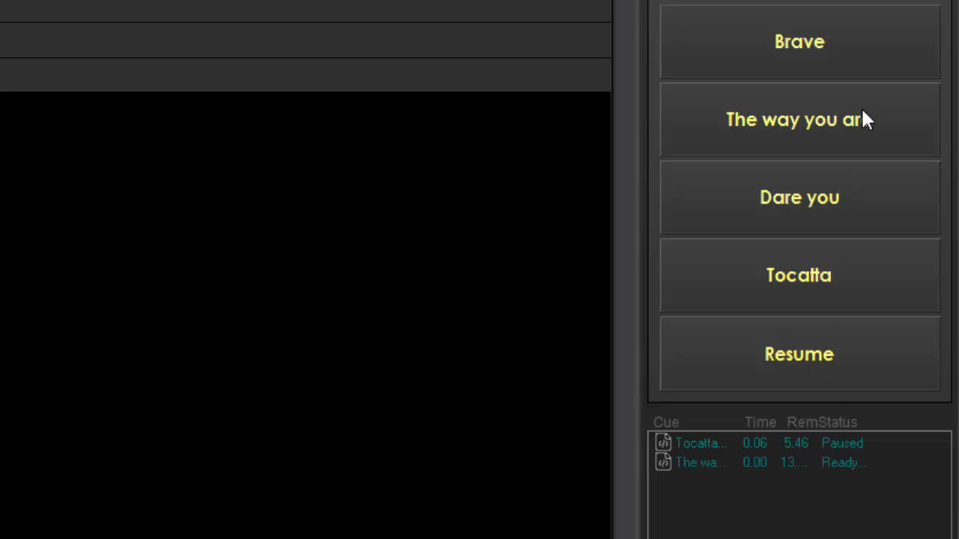
{"action": "left_click", "coordinate": [869, 48]}
{"action": "left_click", "coordinate": [836, 204]}
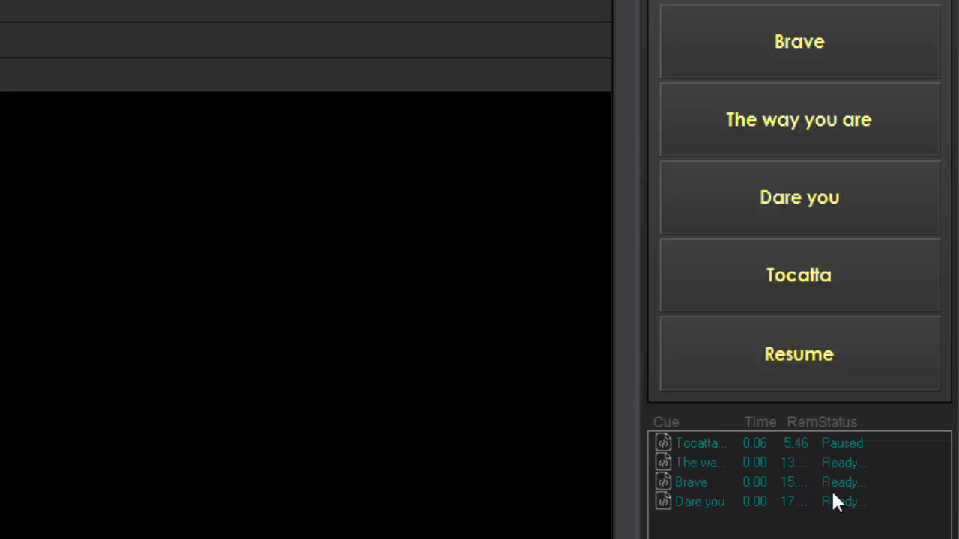
{"action": "left_click", "coordinate": [897, 357]}
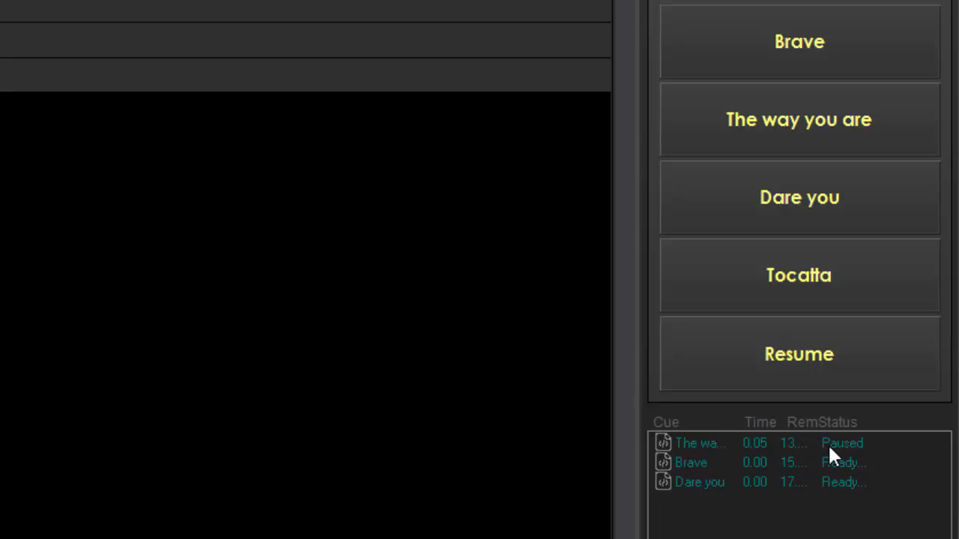
{"action": "left_click", "coordinate": [884, 365]}
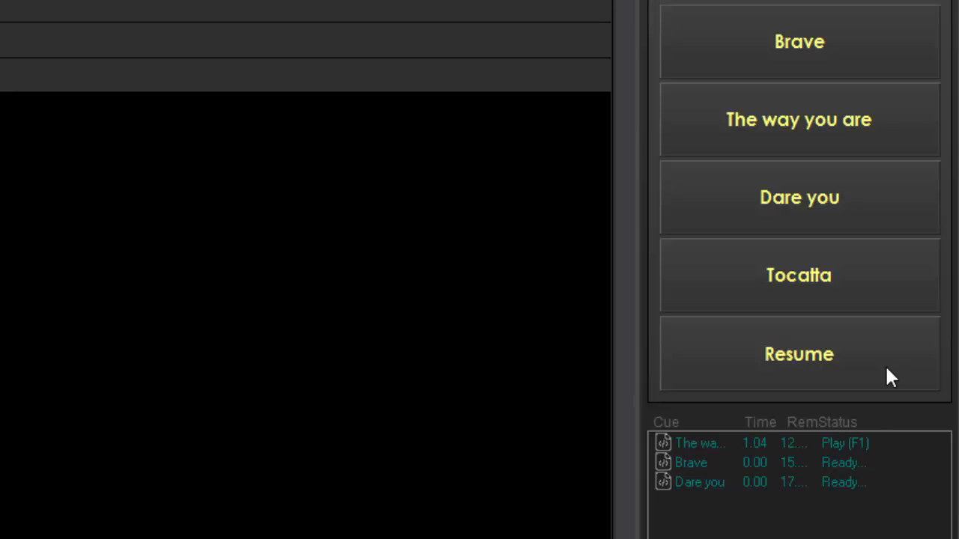